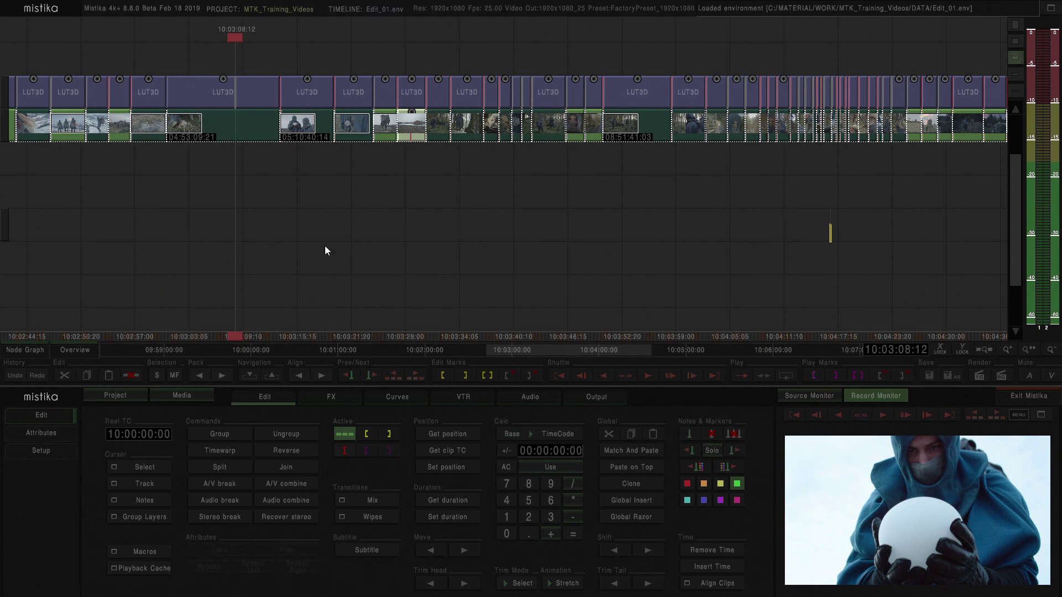
Open the LUT3D effect of the clip at 10:03:00:15 for effects editing and go to frame 102
left_click(220, 95)
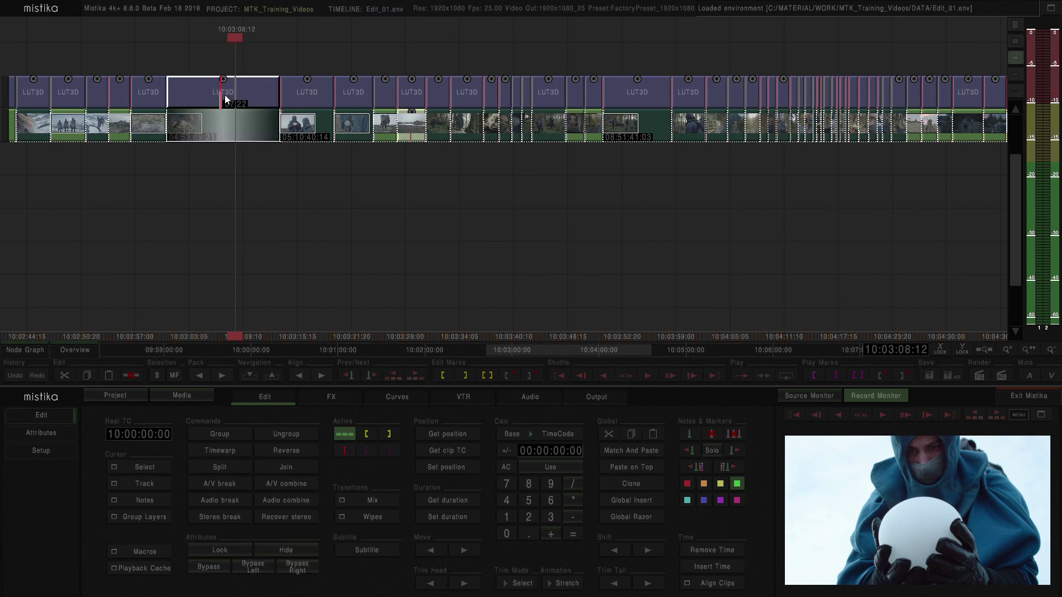
double_click(225, 98)
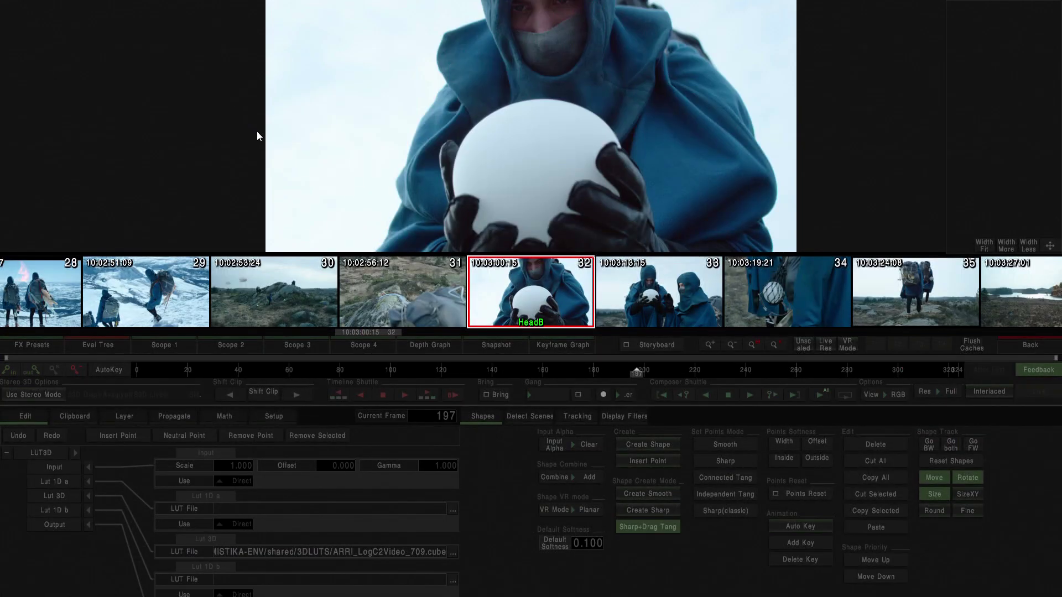
left_click_drag(138, 370, 395, 370)
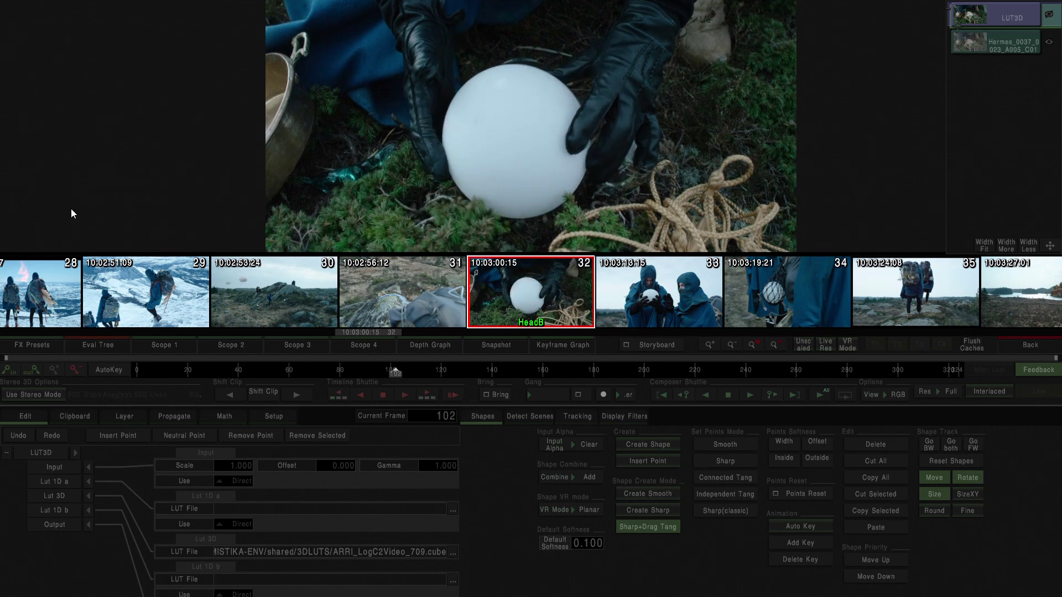
Open the GLOBAL_PRESETS folder in the FX presets browser and make it the destination folder for new presets
left_click(34, 346)
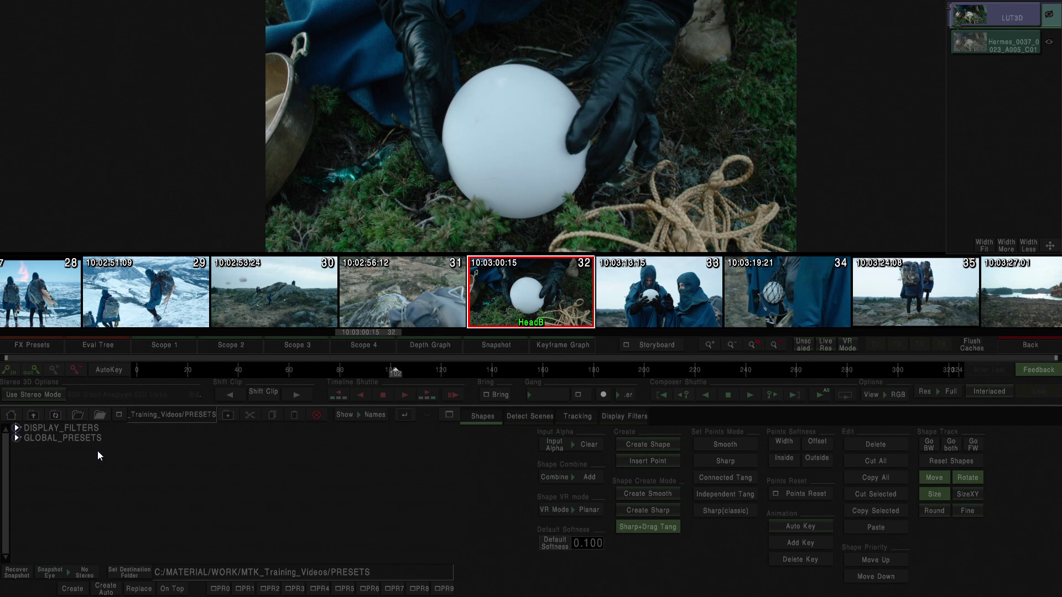
double_click(58, 438)
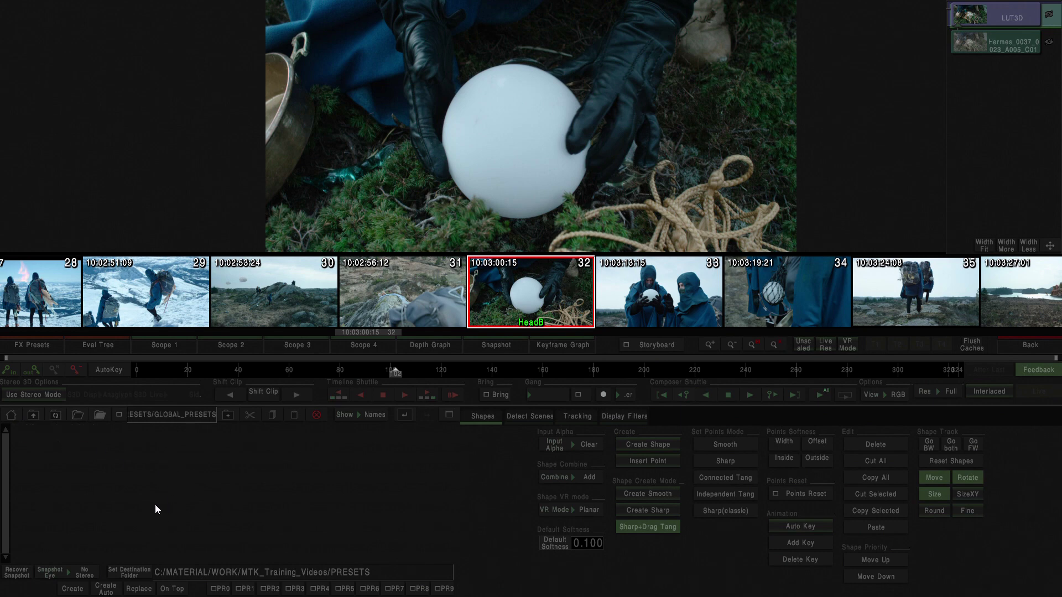
left_click(128, 572)
left_click(258, 573)
left_click_drag(258, 576, 544, 581)
left_click(434, 575)
key("End")
Examine the LUT file path in the LUT3D effect's Lut 3D settings and compare the image with the effect off and on
left_click(30, 343)
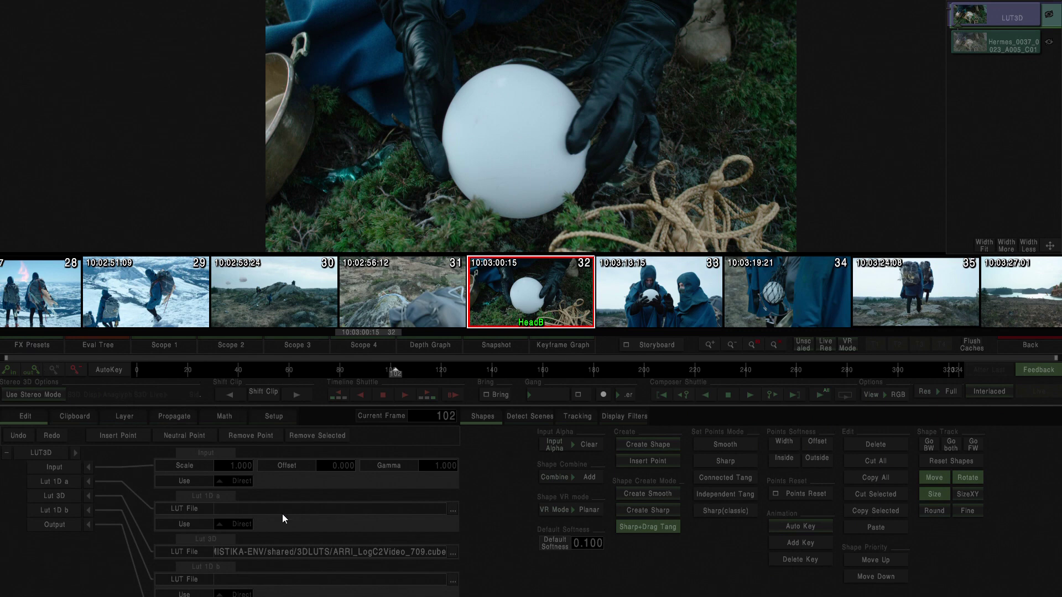
left_click(54, 494)
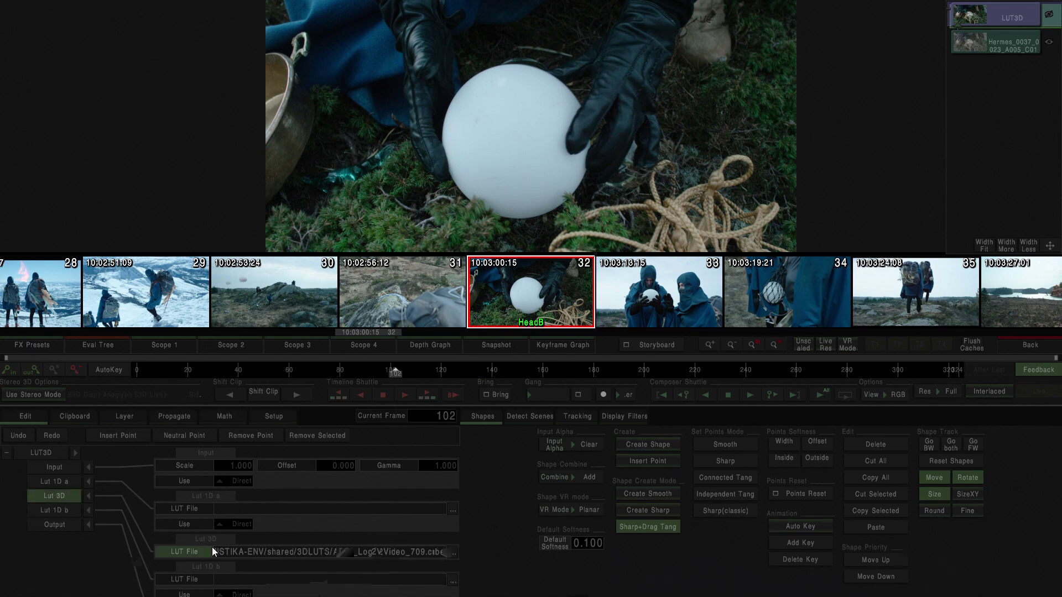
left_click_drag(214, 552, 460, 542)
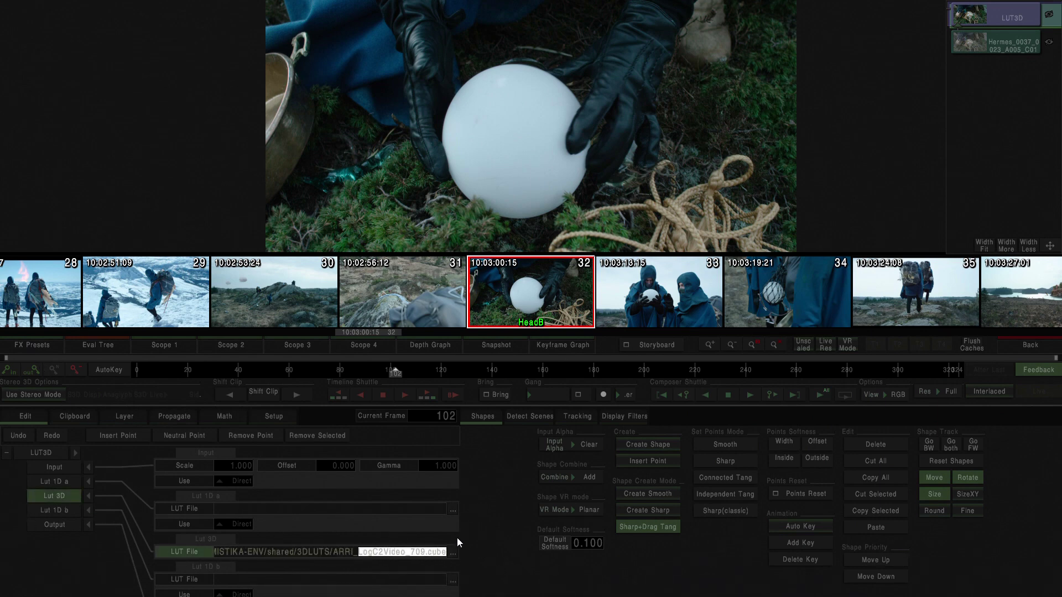
left_click(1051, 14)
left_click(1052, 16)
left_click(1051, 20)
left_click(1050, 21)
left_click(1049, 21)
key("Left")
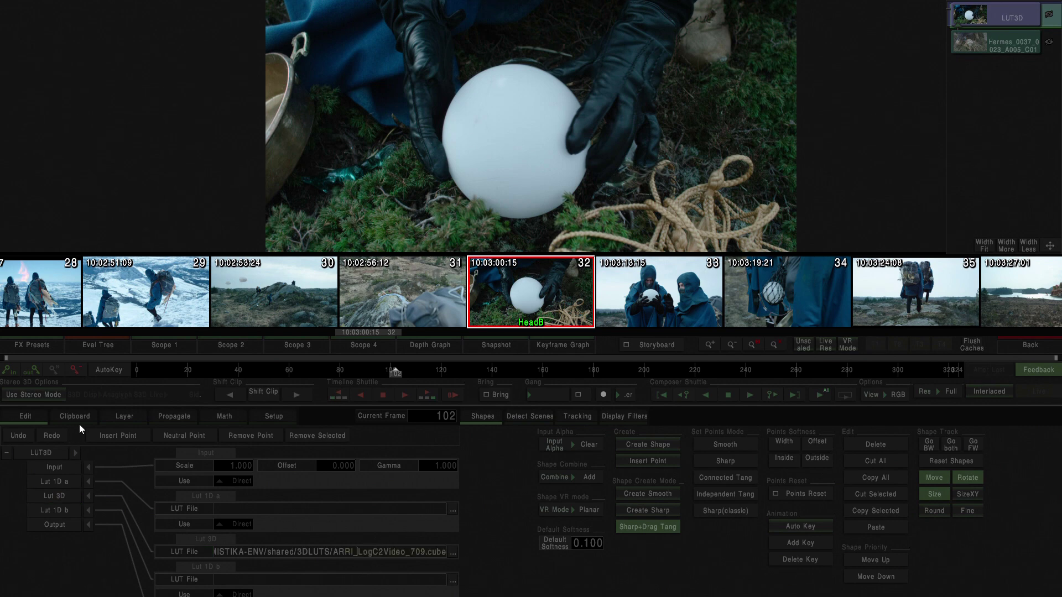
Save the LUT3D effect as a new preset named LogC2Rec7093DLut in the GLOBAL_PRESETS folder
left_click(45, 344)
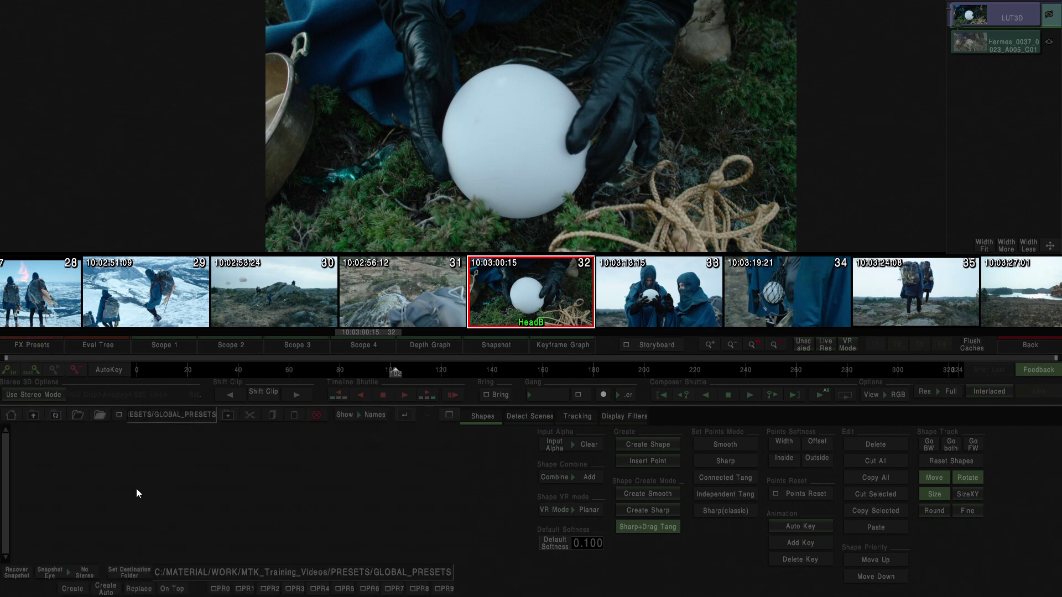
left_click(72, 589)
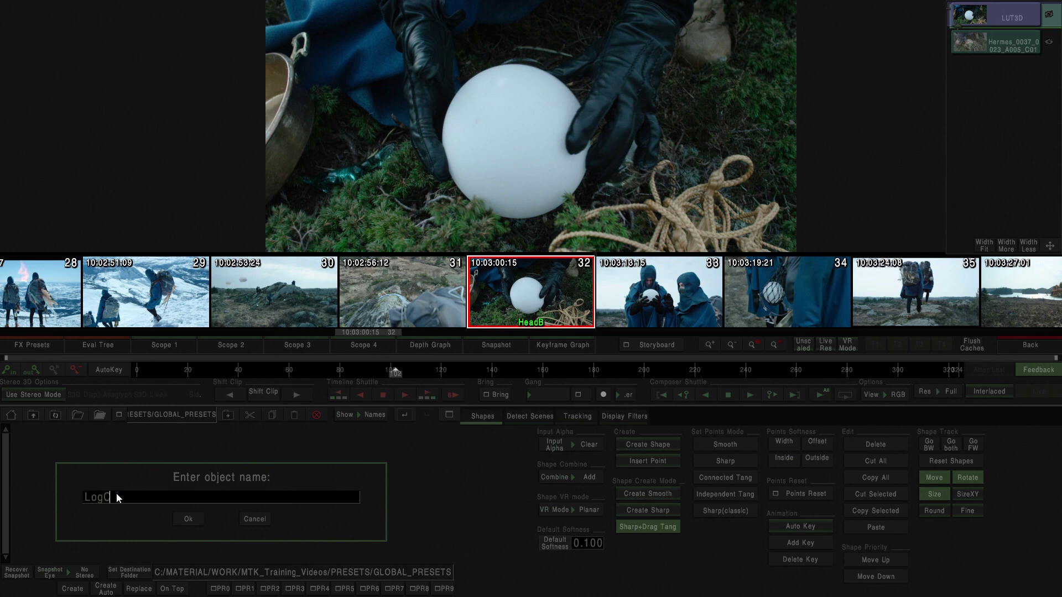
type("2Rec7093DLut")
left_click(188, 519)
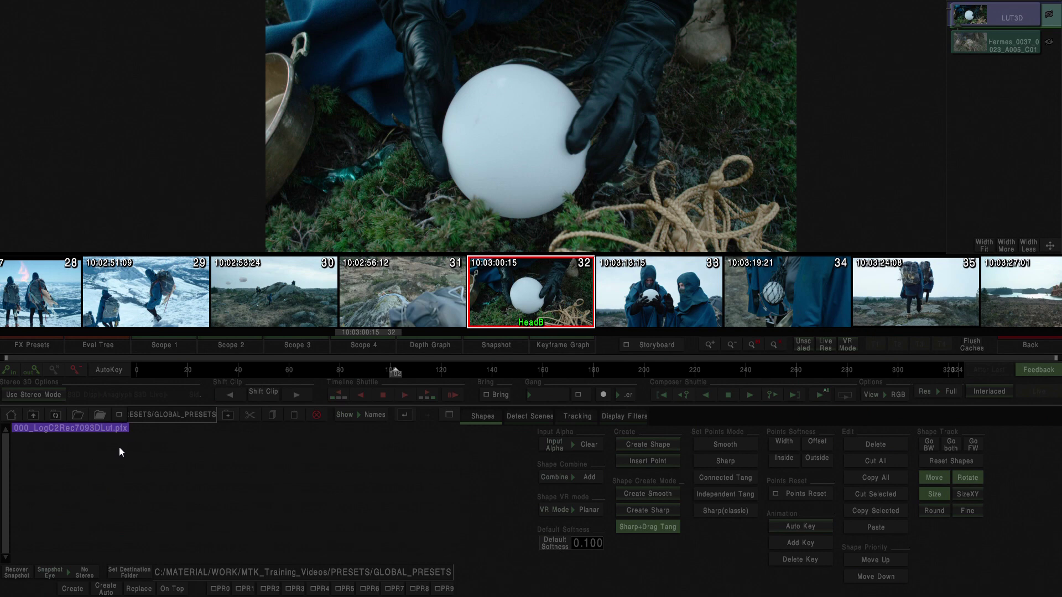
Try the Details view for the preset list, and set it to show Icons
left_click(368, 416)
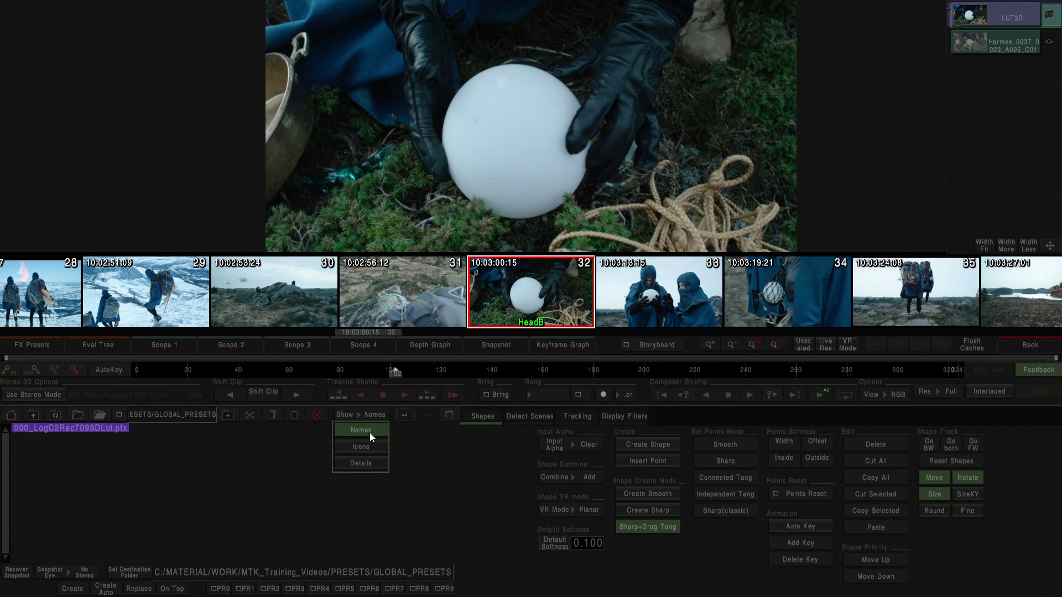
left_click(364, 465)
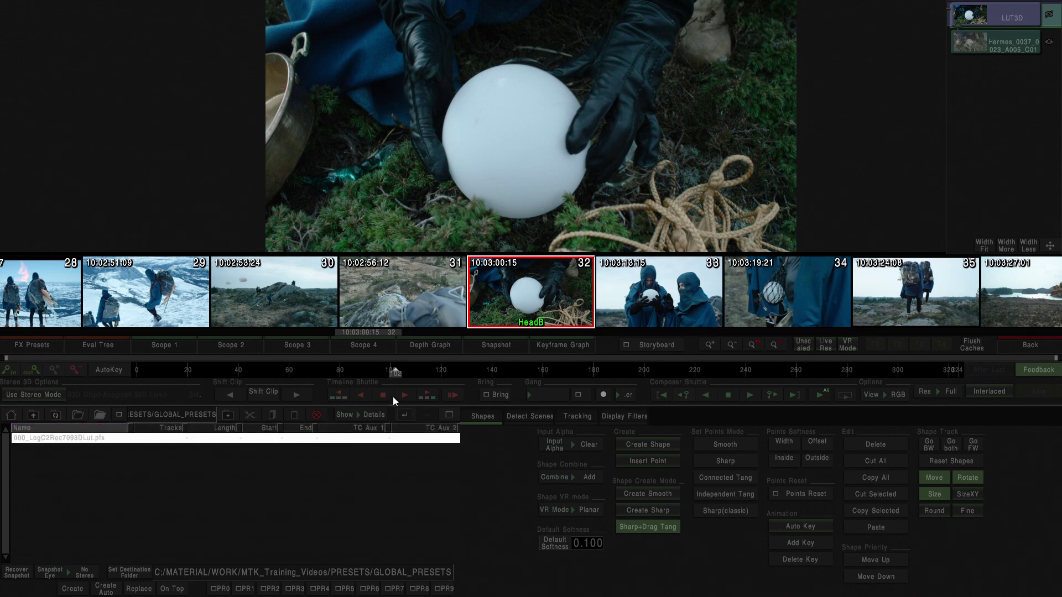
left_click(369, 416)
left_click(362, 447)
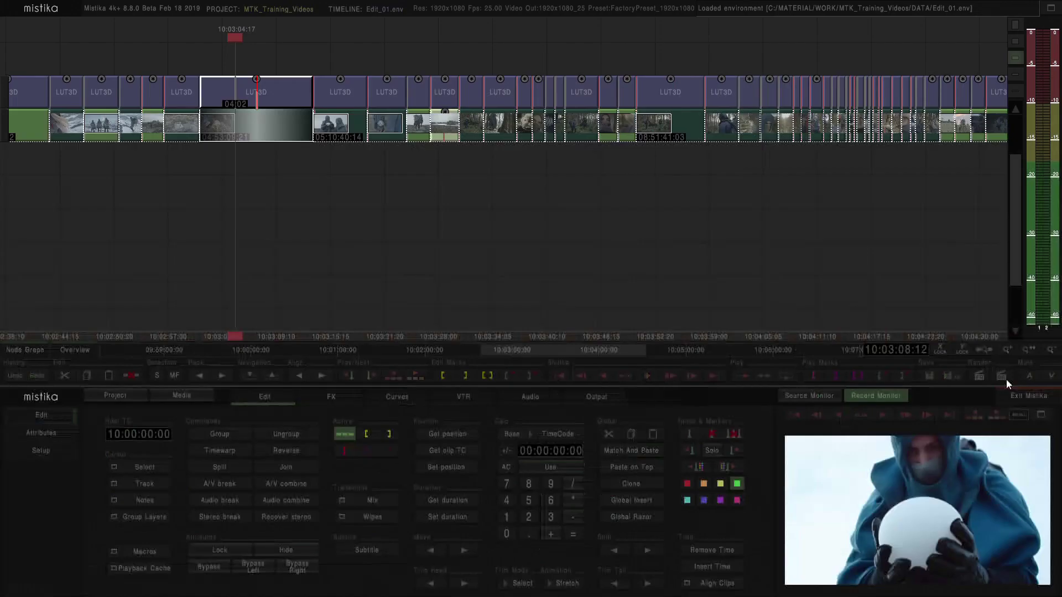
Return to the timeline and inspect the project's PRESETS/GLOBAL_PRESETS folder in the media file manager, closing the manager when done
left_click(1014, 348)
left_click(255, 201)
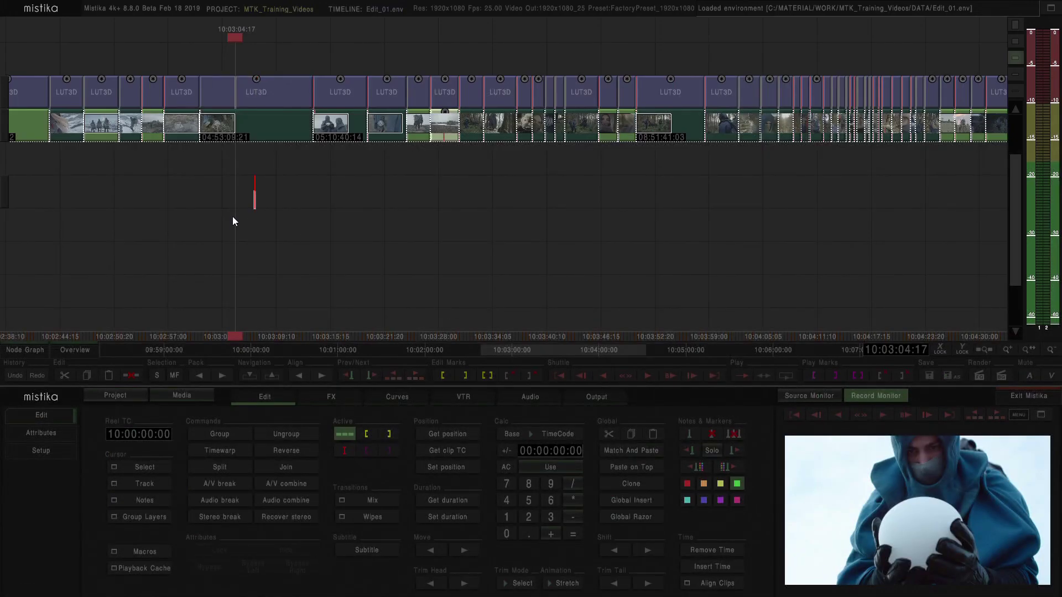
scroll(260, 194, "down", 2)
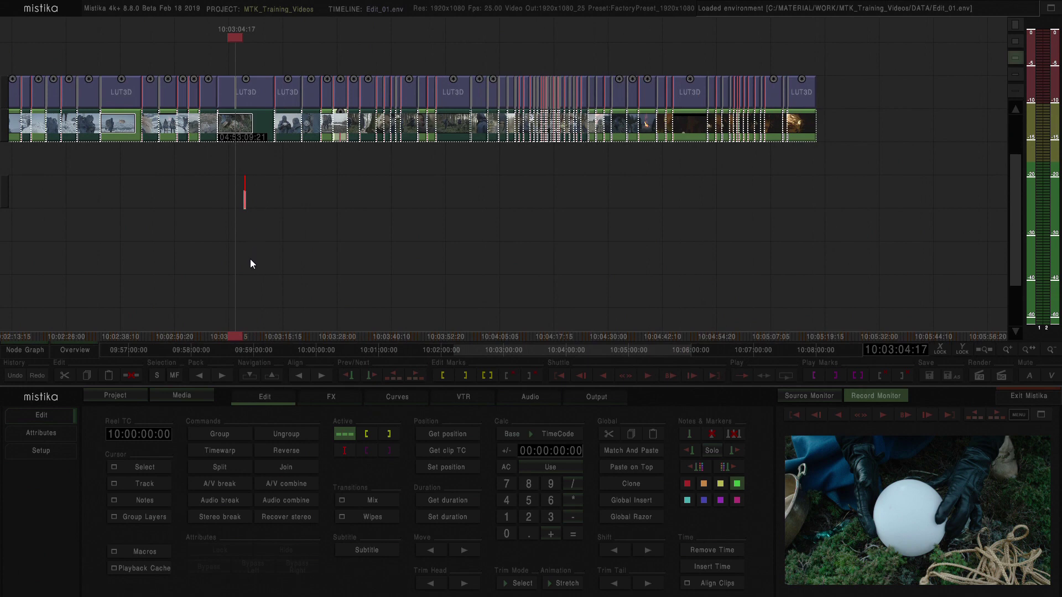
left_click(185, 397)
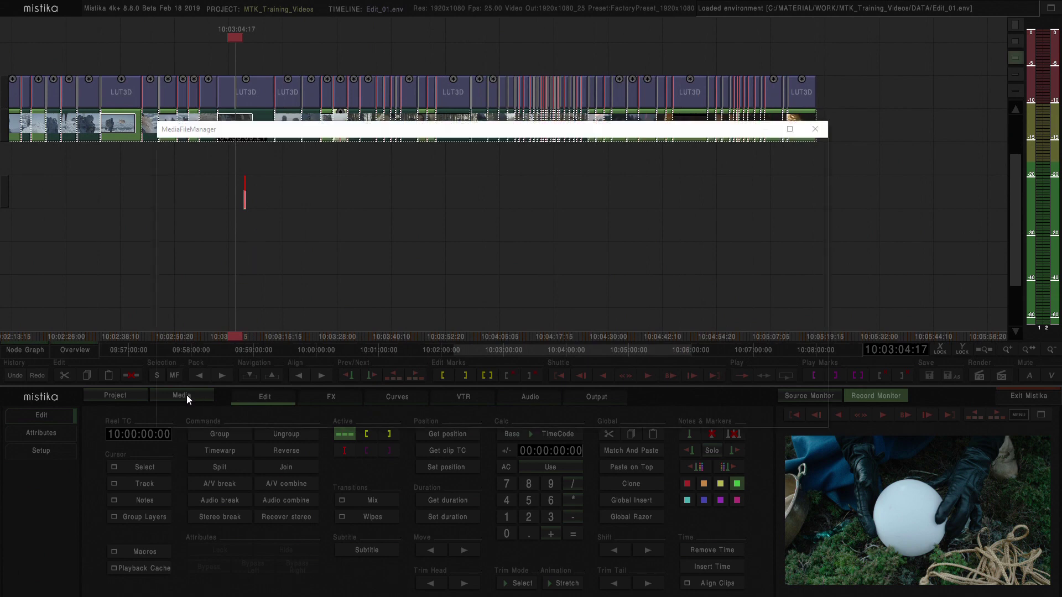
left_click_drag(337, 133, 310, 160)
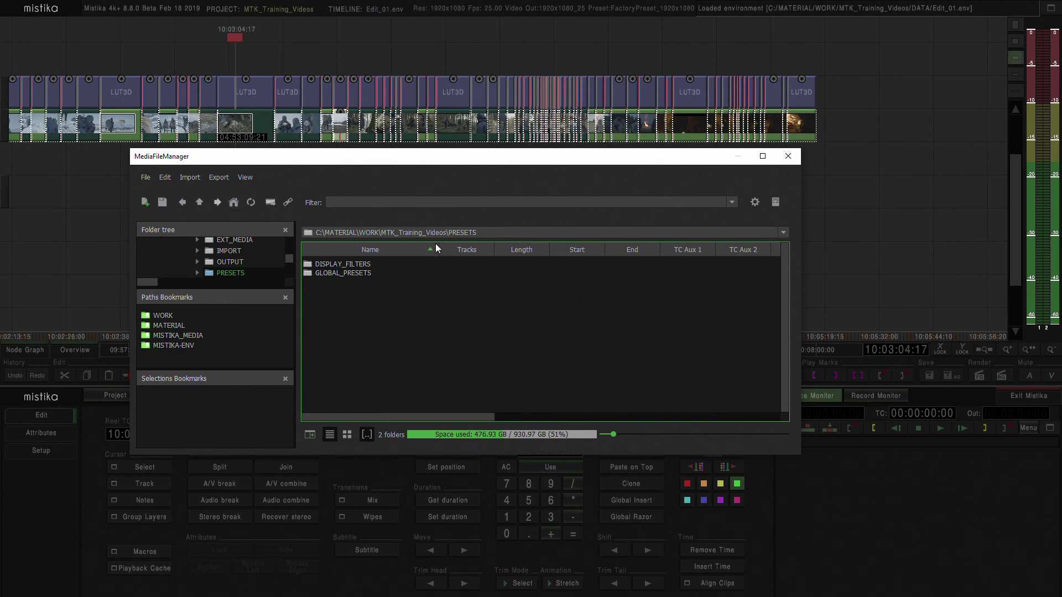
left_click(199, 202)
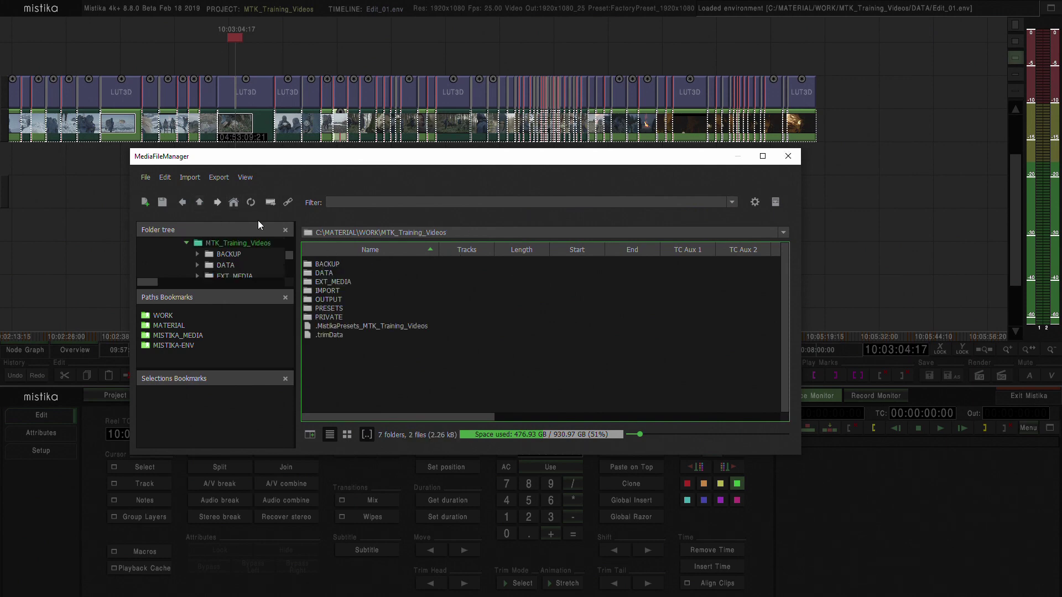
double_click(326, 309)
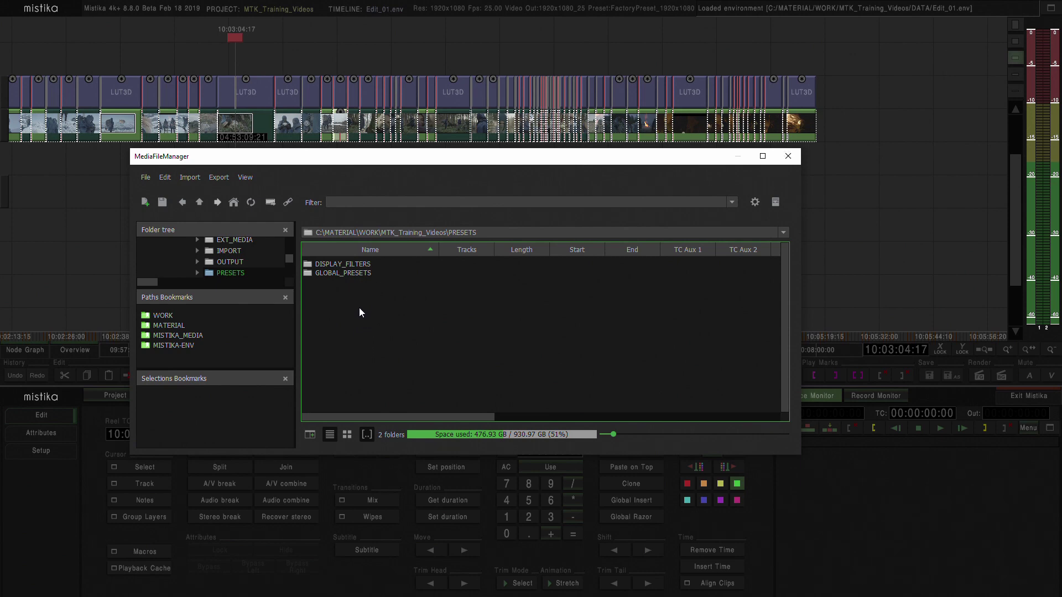
double_click(335, 272)
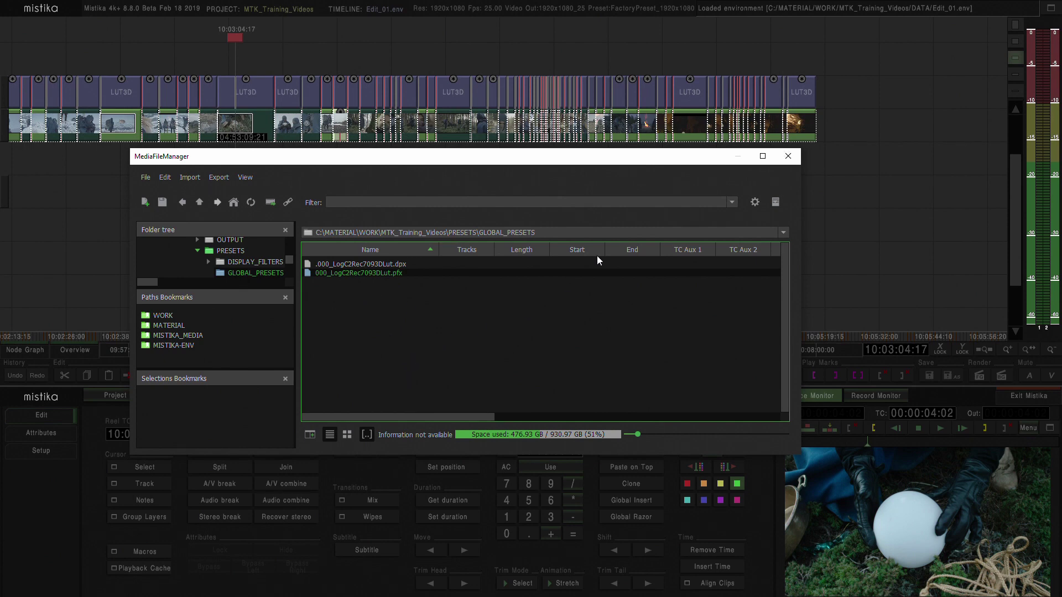
left_click(789, 158)
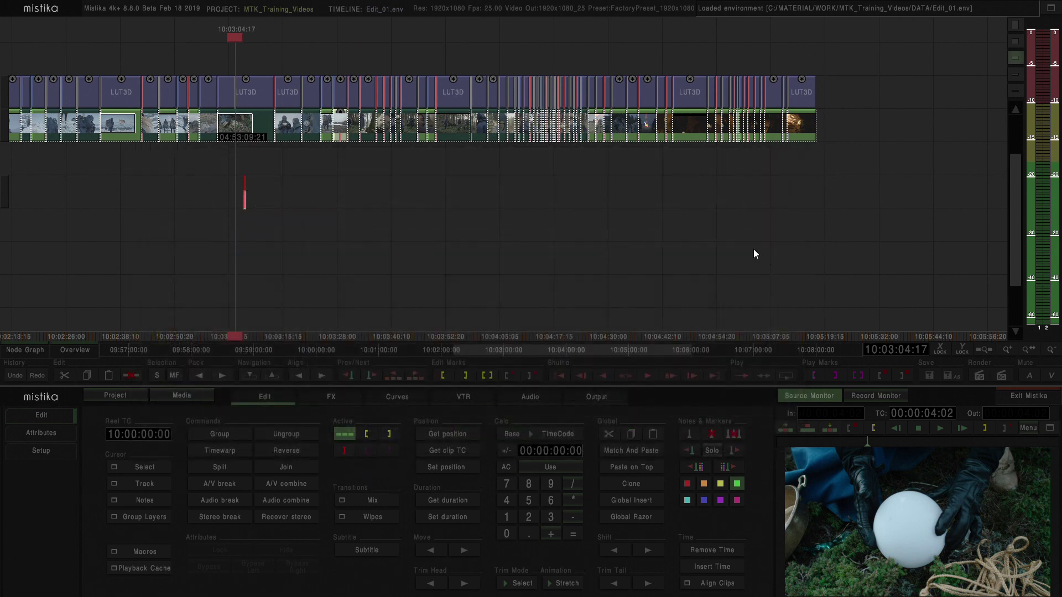
Clone the ungraded source clip under the playhead and place the copy after the last clip on the timeline
left_click(234, 127)
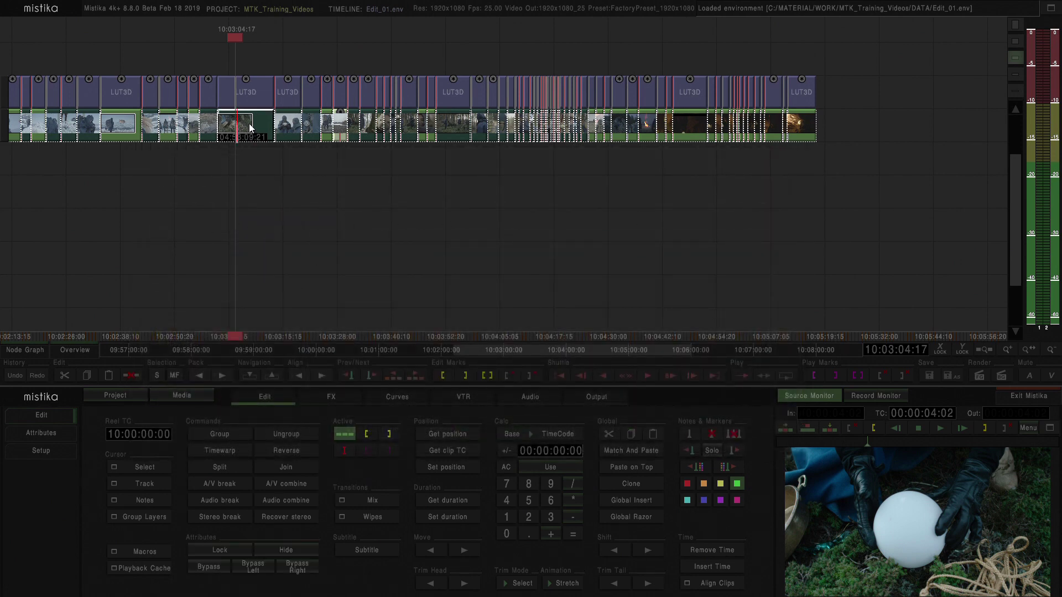
key("c")
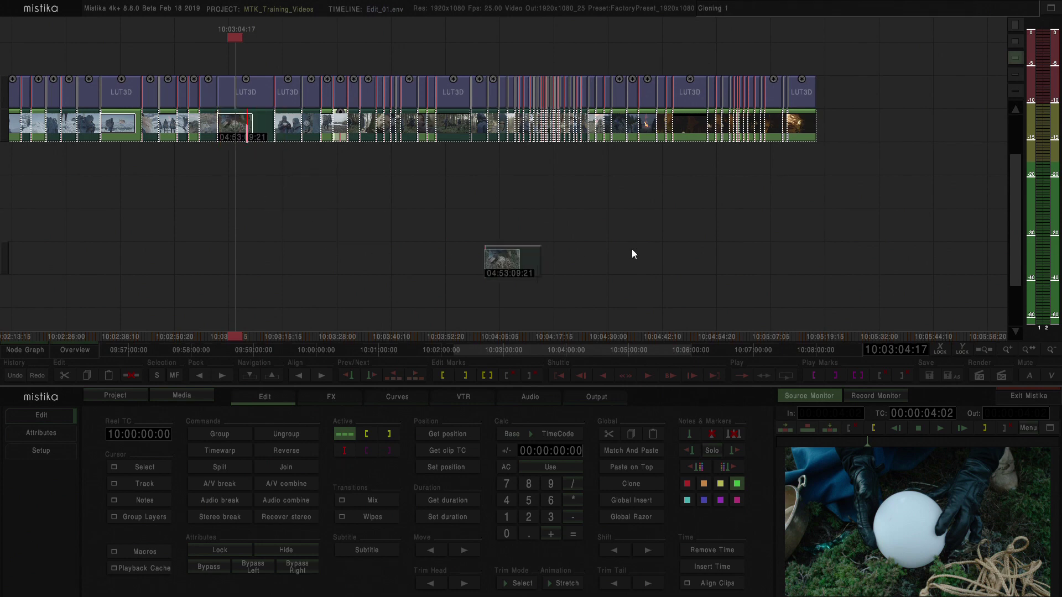
left_click(866, 123)
Open the cloned clip for effects editing and apply the 000_LogC2Rec7093DLut preset to it
double_click(864, 118)
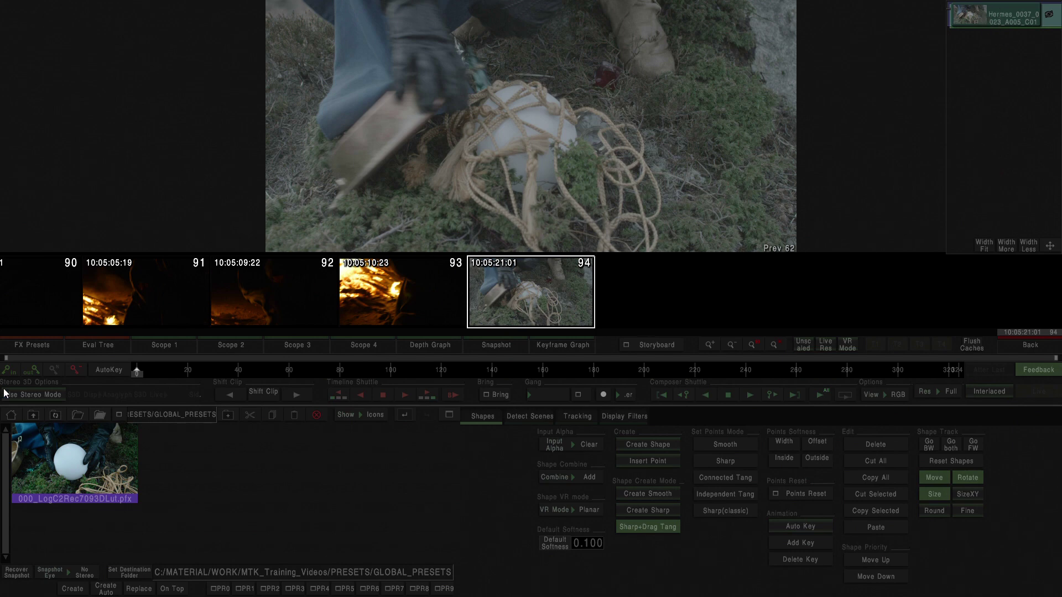
left_click(41, 347)
left_click(38, 347)
double_click(80, 465)
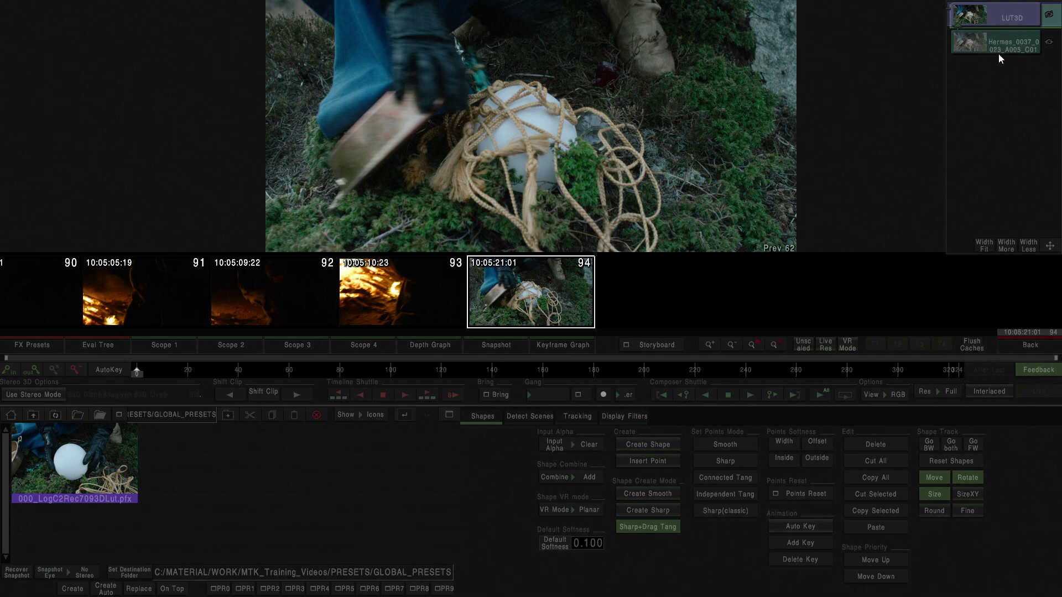
Compare the cloned clip's image with the applied LUT3D effect off and on
left_click(1049, 15)
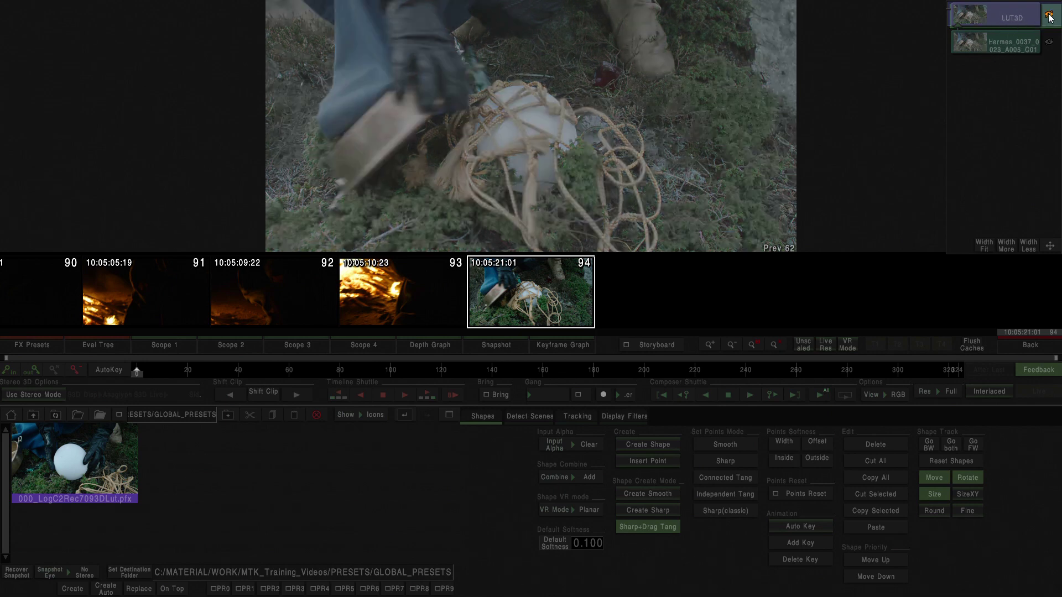
left_click(1049, 15)
left_click(1050, 15)
left_click(1049, 16)
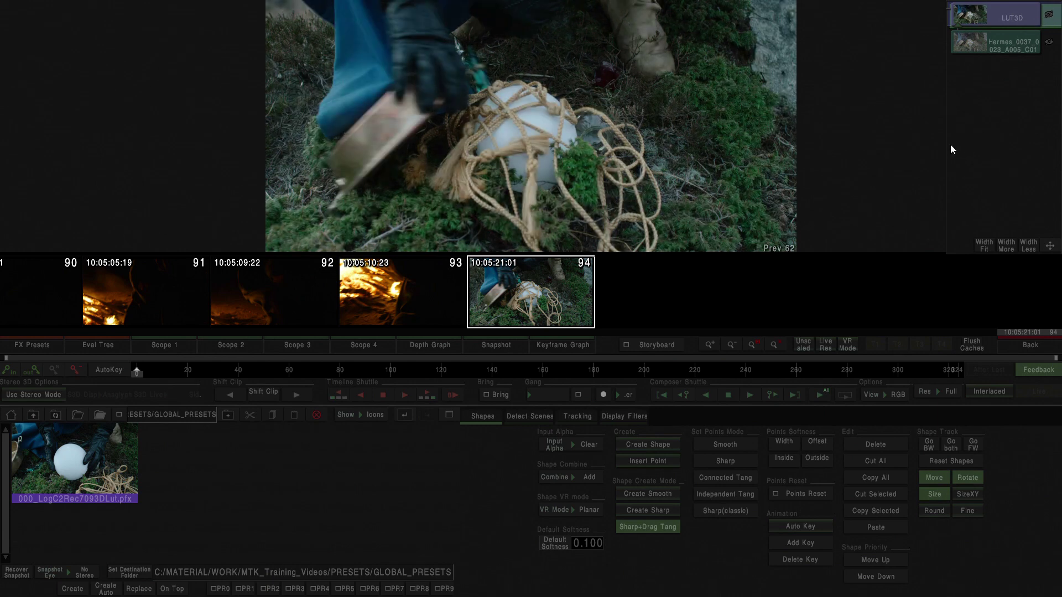